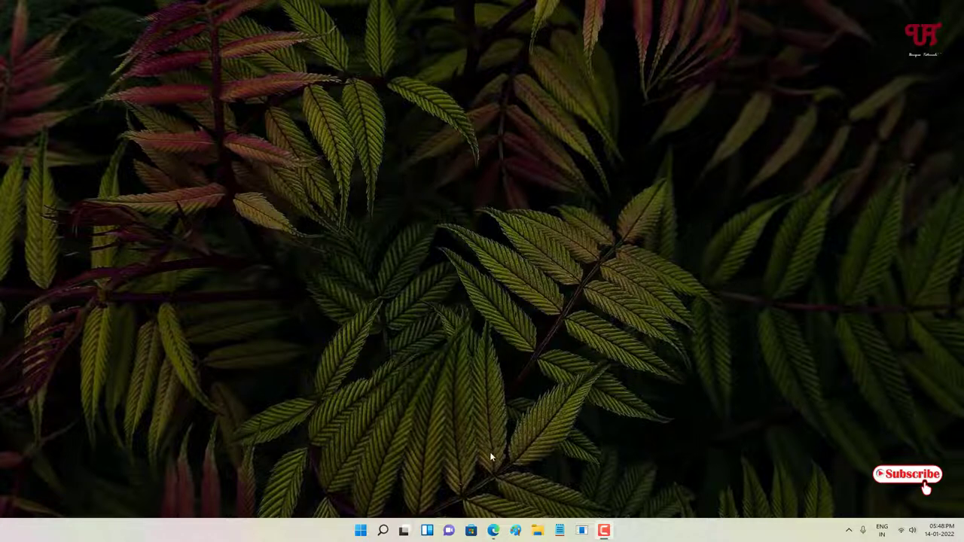
- Download ScreenBlur 1.3.0.31 from the InDeep Software page in Edge, then close the browser
{"action": "left_click", "coordinate": [494, 530]}
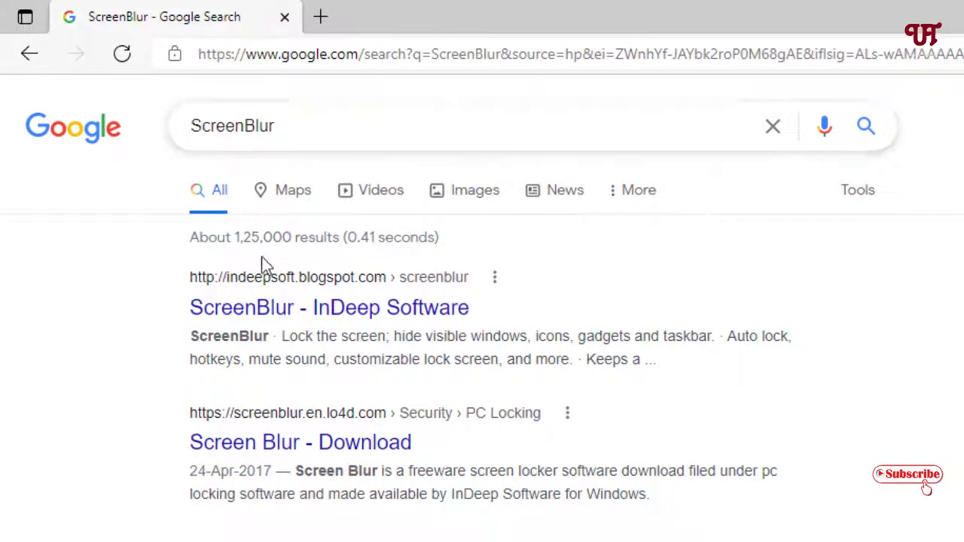
{"action": "left_click", "coordinate": [276, 321]}
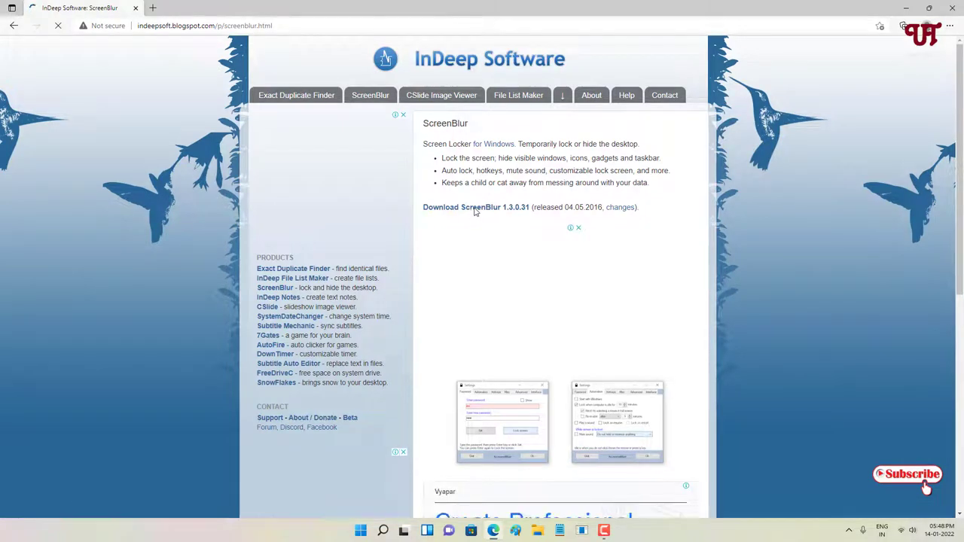
{"action": "left_click", "coordinate": [474, 210]}
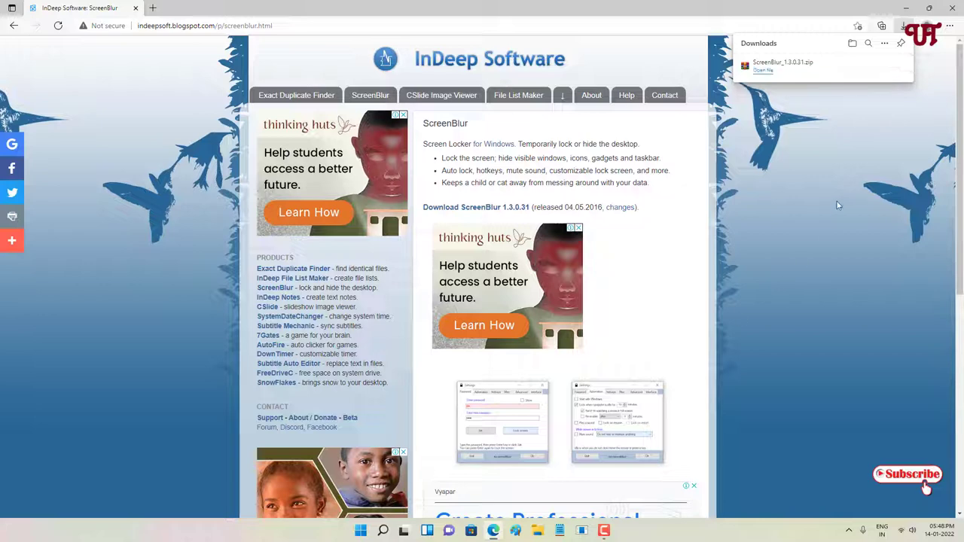
{"action": "left_click", "coordinate": [956, 9]}
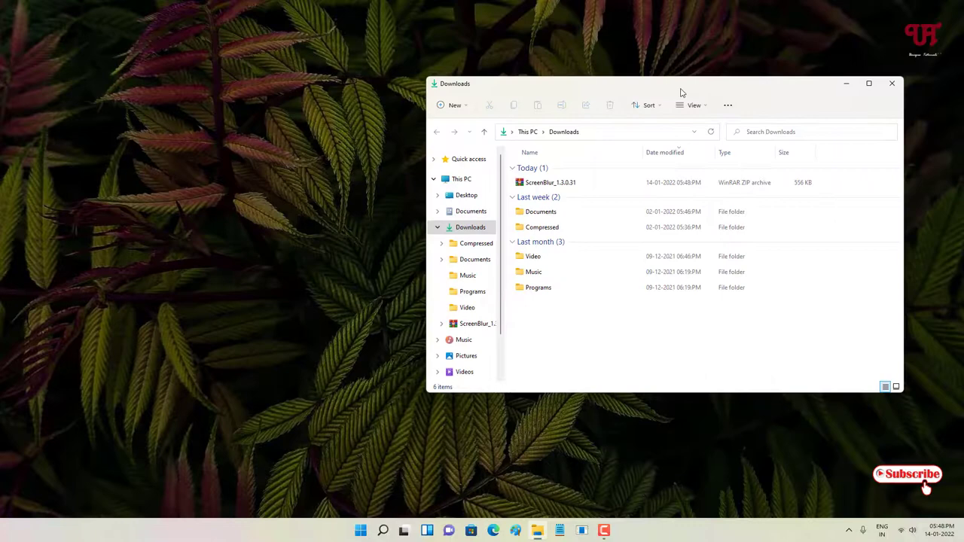
- Open ScreenBlur_1.3.0.31.zip in WinRAR and extract it to the ScreenBlur_1.3.0.31 folder
{"action": "left_click_drag", "start_coordinate": [655, 93], "coordinate": [517, 113]}
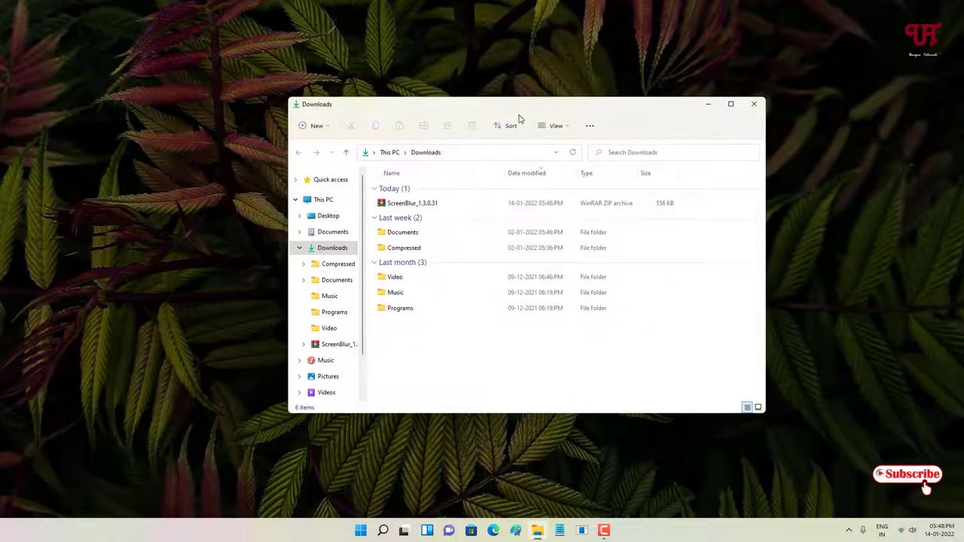
{"action": "left_click", "coordinate": [411, 202]}
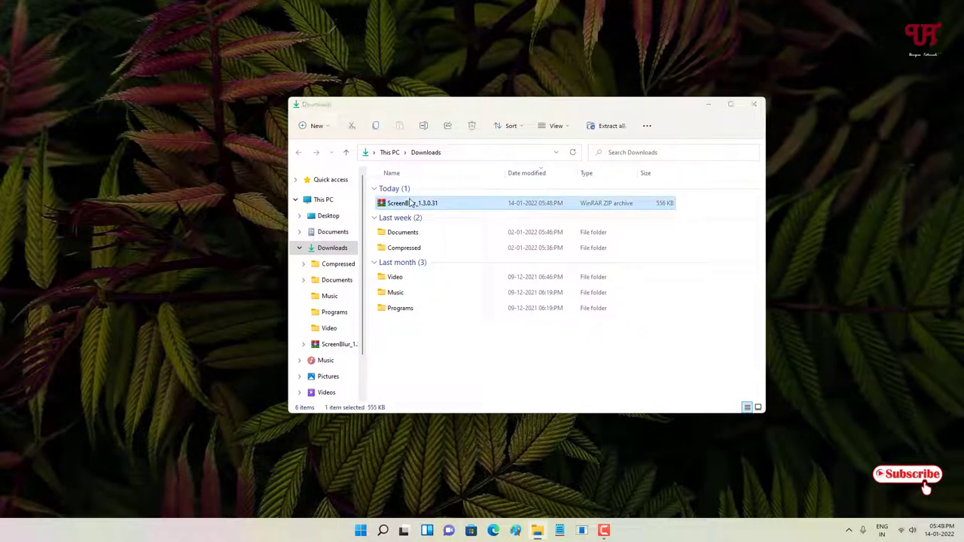
{"action": "double_click", "coordinate": [411, 202]}
{"action": "key", "text": "alt+e"}
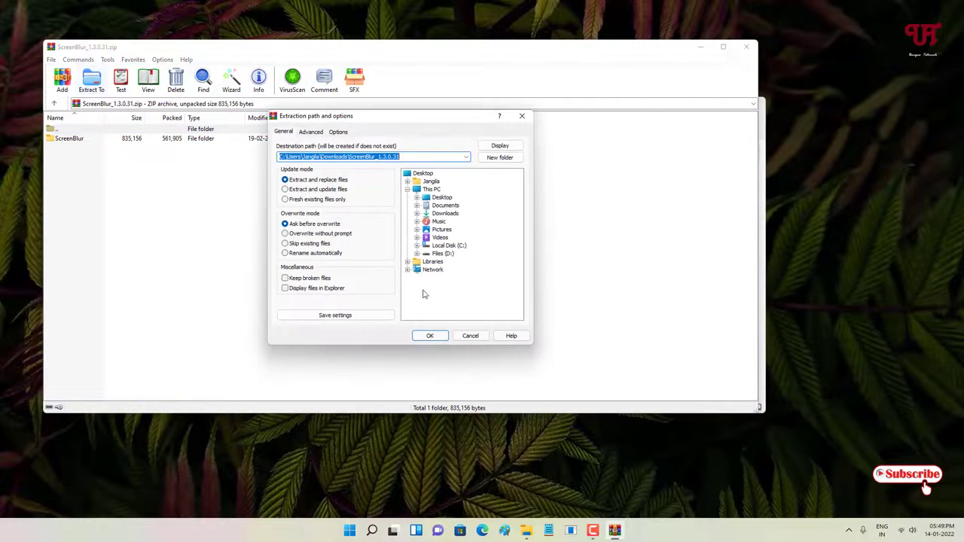
{"action": "left_click", "coordinate": [430, 336]}
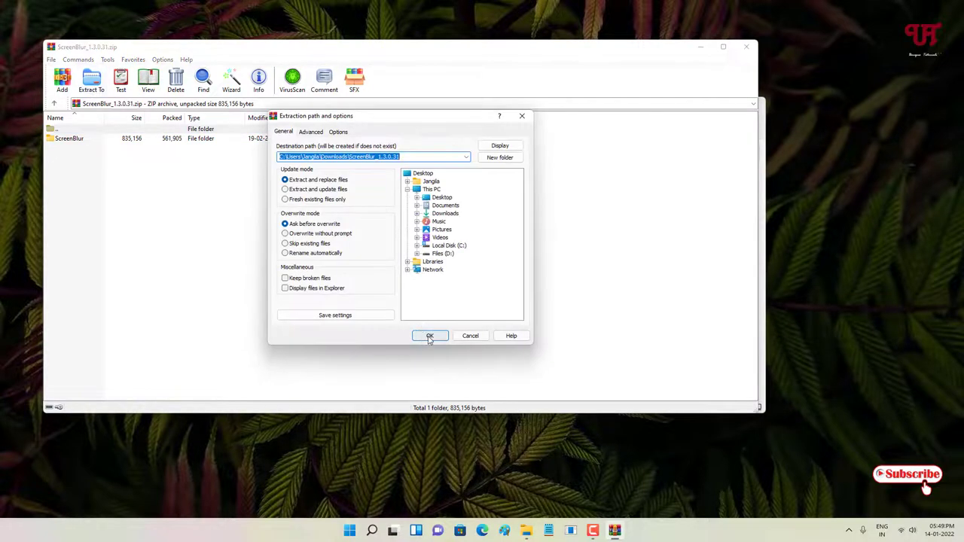
- Close WinRAR and run ScreenBlur.exe from the extracted ScreenBlur_1.3.0.31\ScreenBlur folder
{"action": "left_click", "coordinate": [748, 47]}
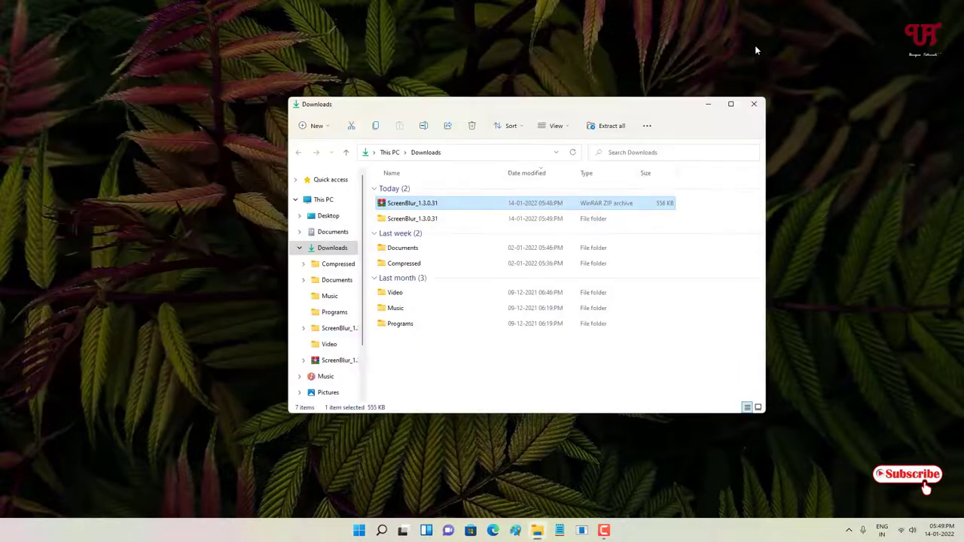
{"action": "double_click", "coordinate": [413, 219]}
{"action": "double_click", "coordinate": [403, 189]}
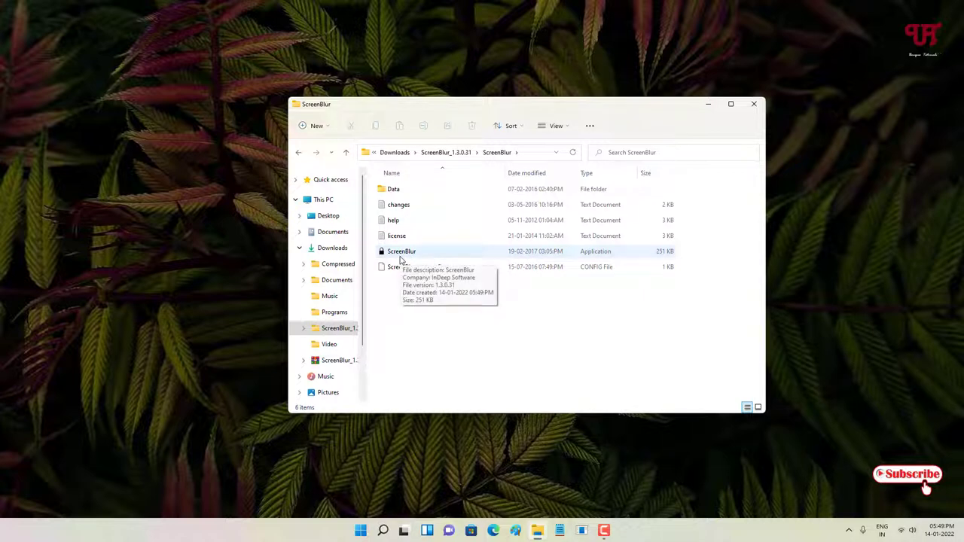
{"action": "double_click", "coordinate": [401, 258]}
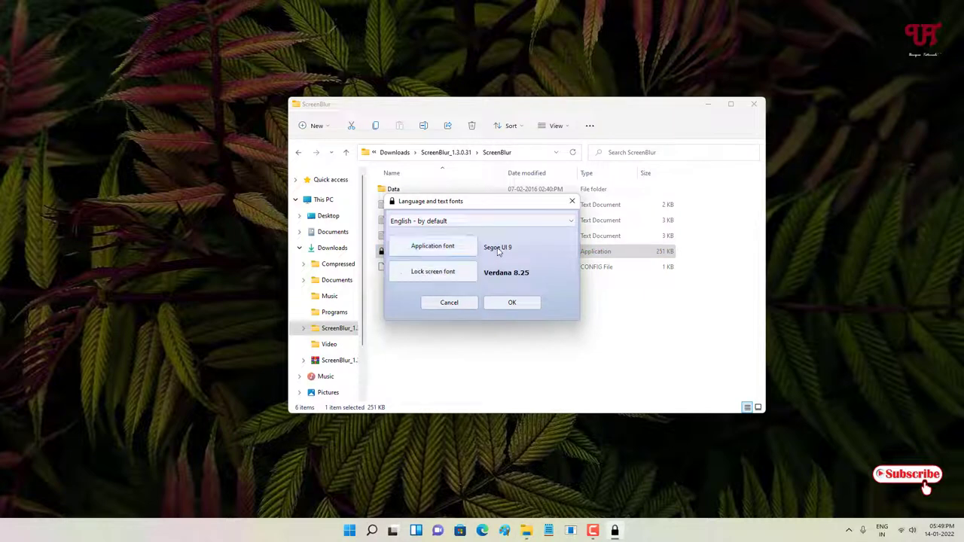
- Accept English with the default fonts and dismiss the ScreenBlur licence window
{"action": "left_click", "coordinate": [710, 105]}
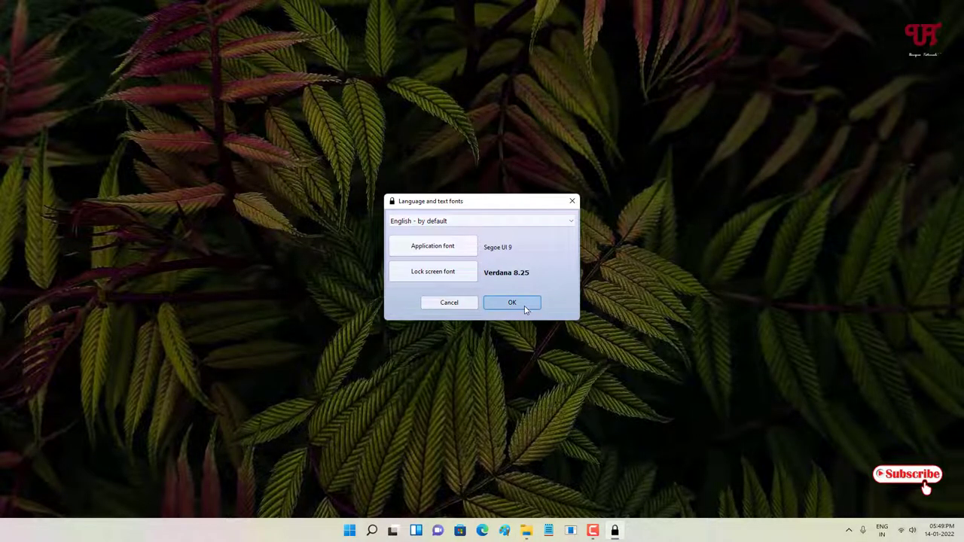
{"action": "left_click", "coordinate": [525, 305]}
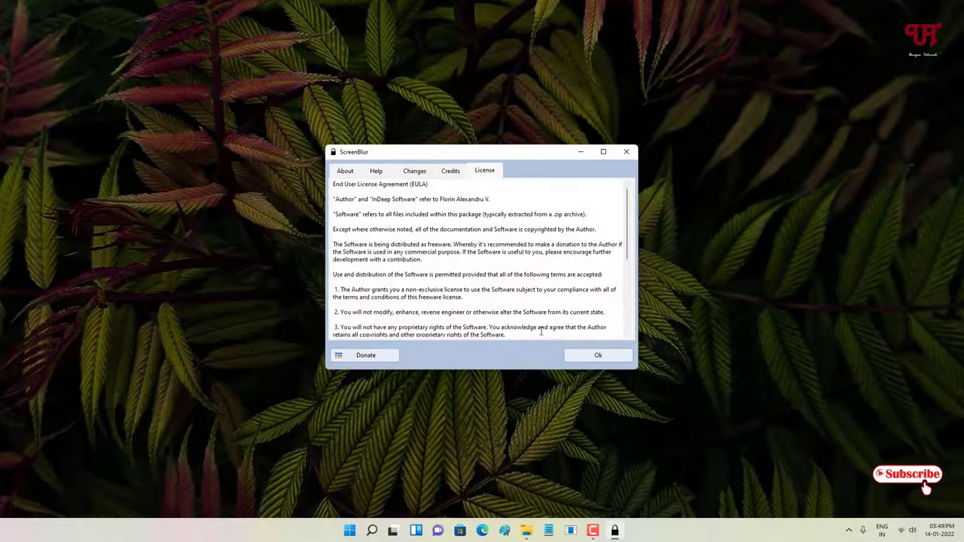
{"action": "left_click", "coordinate": [597, 355]}
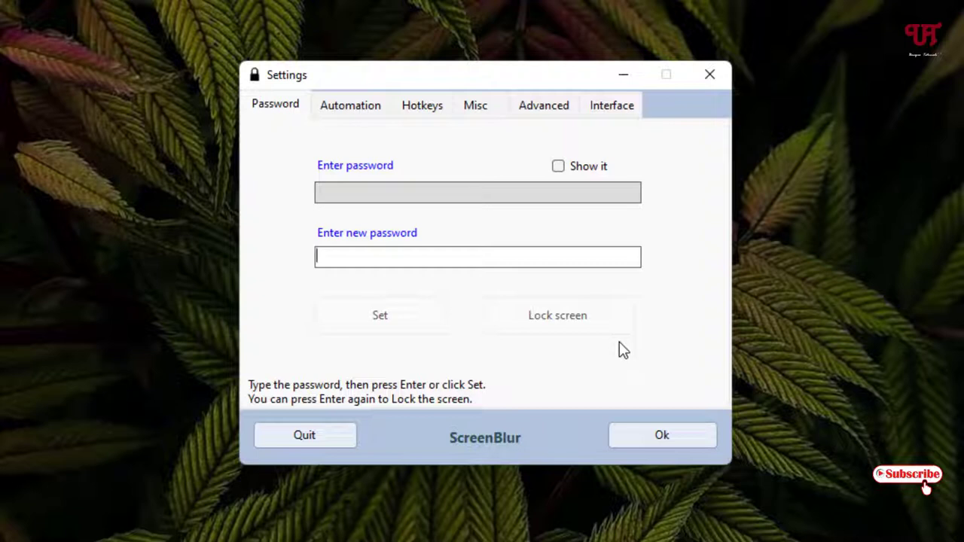
- Enter a new lock password on the Password tab and set it
{"action": "type", "text": "••••••"}
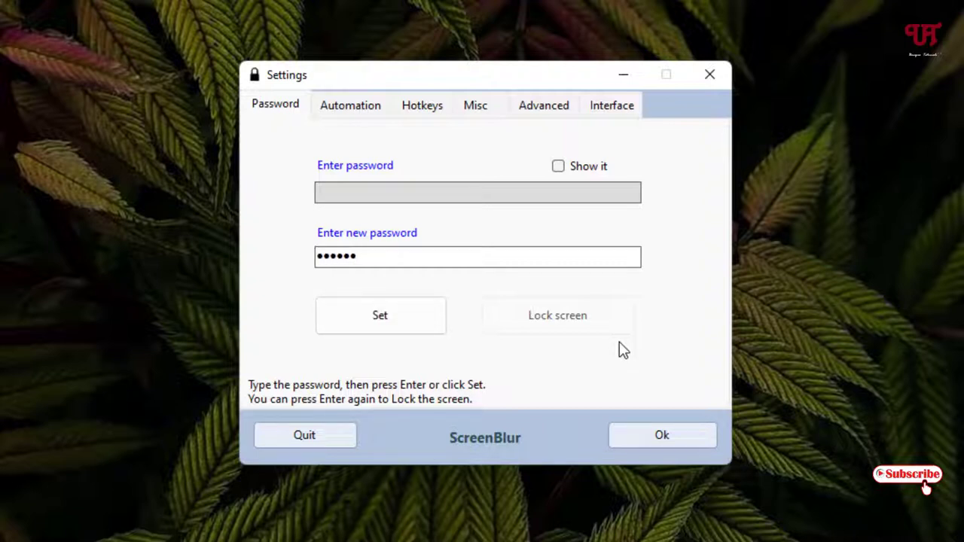
{"action": "left_click", "coordinate": [383, 322]}
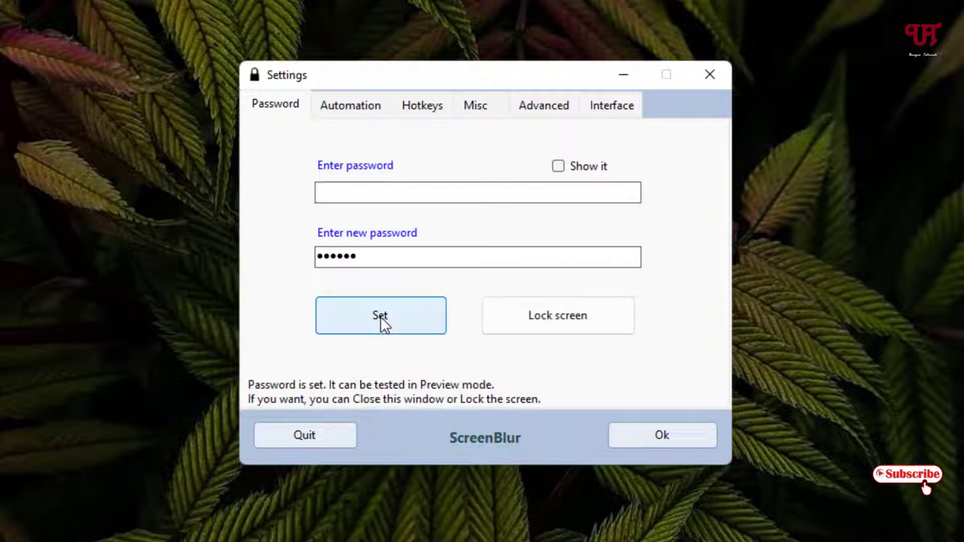
- Show the Automation tab, with a 1-minute idle lock time and no options checked
{"action": "left_click", "coordinate": [340, 108]}
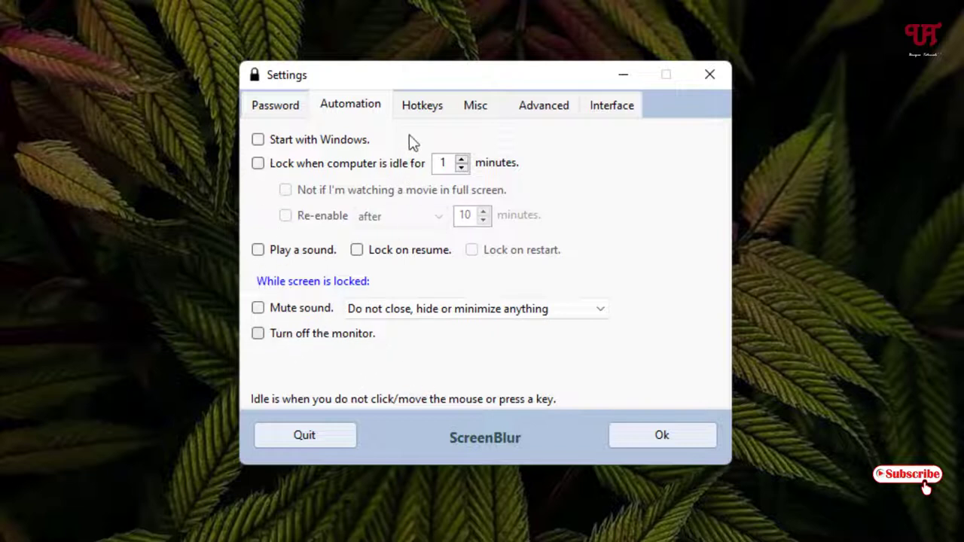
{"action": "left_click", "coordinate": [422, 109]}
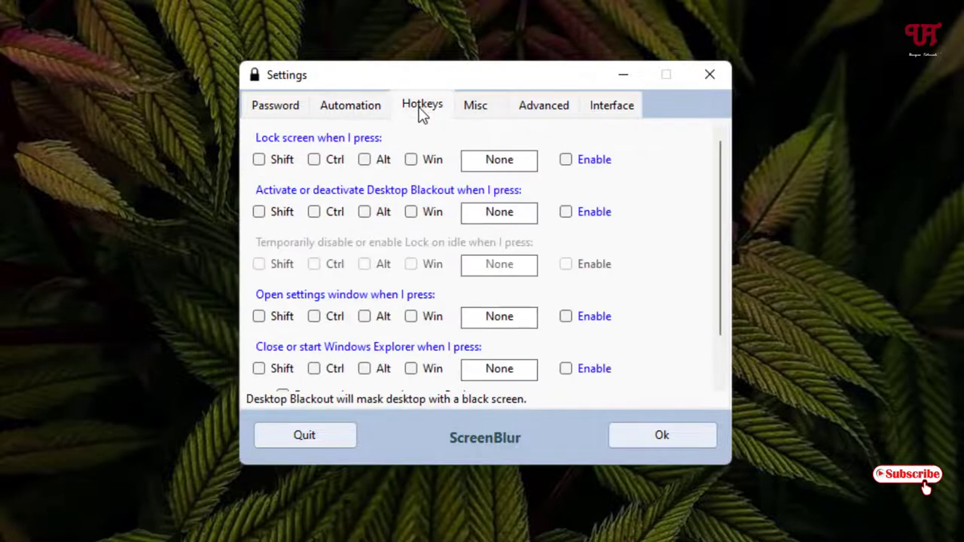
{"action": "scroll", "coordinate": [341, 224], "scroll_direction": "down", "scroll_amount": 2}
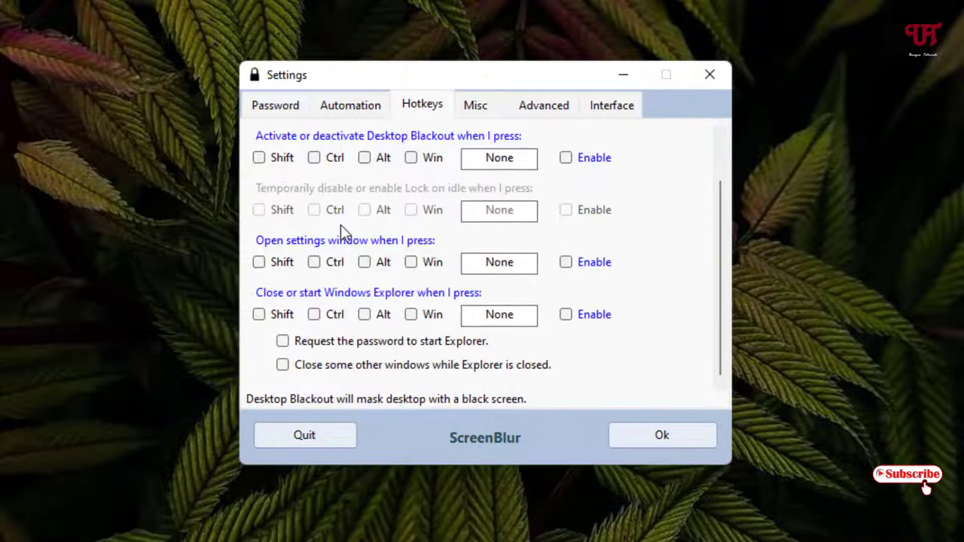
{"action": "scroll", "coordinate": [361, 256], "scroll_direction": "up", "scroll_amount": 2}
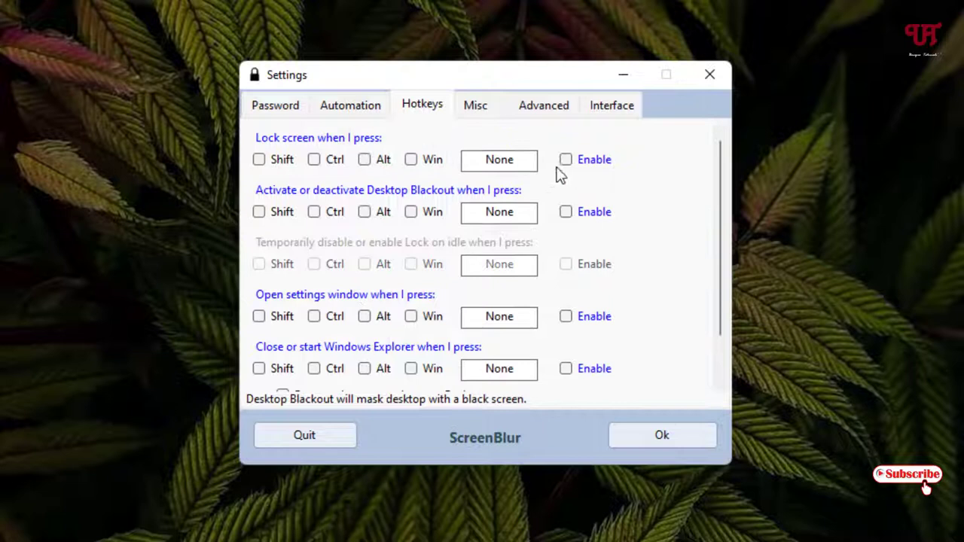
{"action": "scroll", "coordinate": [482, 245], "scroll_direction": "down", "scroll_amount": 2}
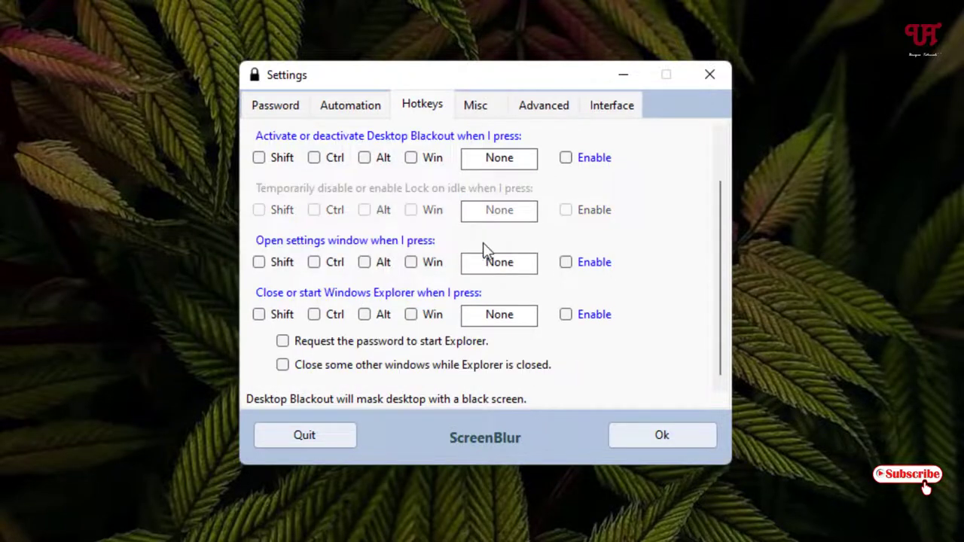
- View the Miscellaneous tab, then the Advanced tab, leaving all four stealth options enabled
{"action": "left_click", "coordinate": [479, 106]}
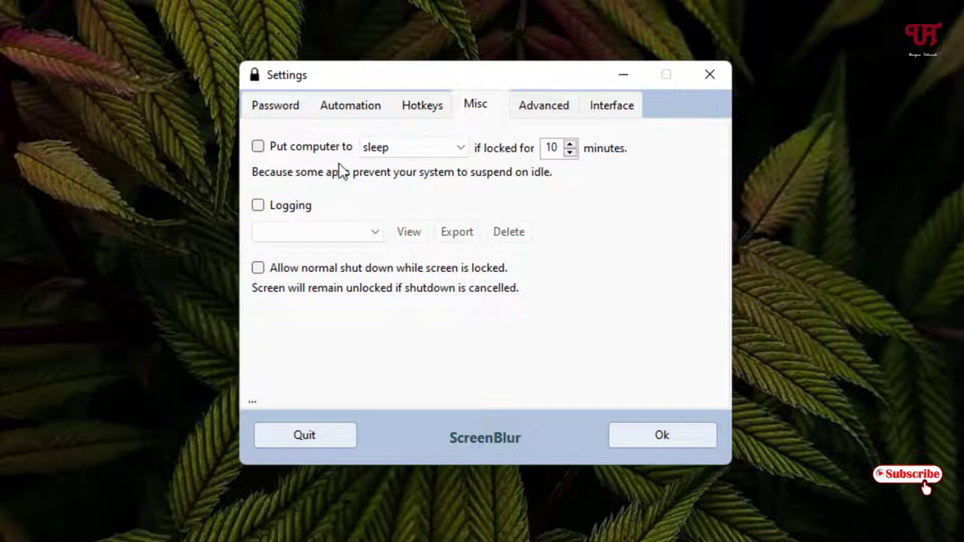
{"action": "left_click", "coordinate": [548, 110]}
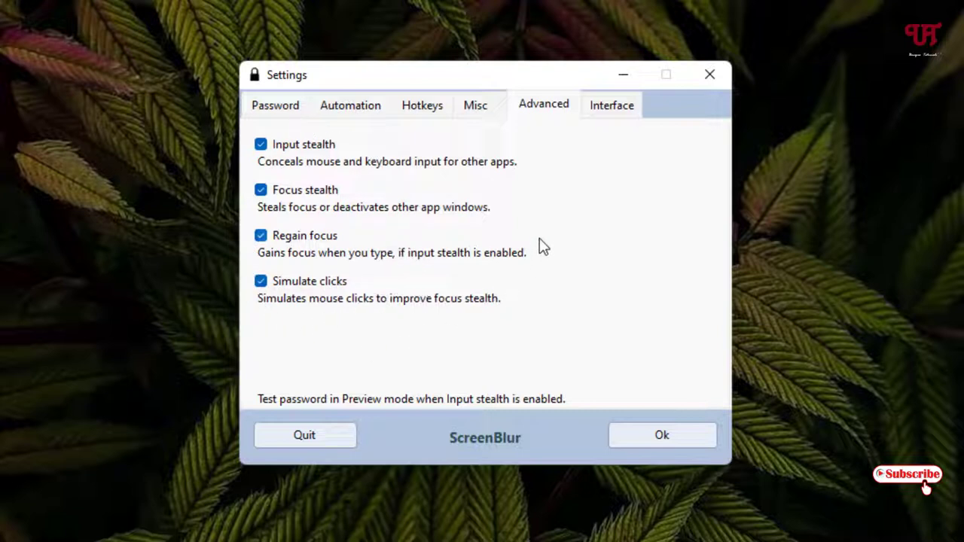
- On the Interface tab, keep the Center image layout and close the image browser without choosing a file
{"action": "left_click", "coordinate": [617, 108]}
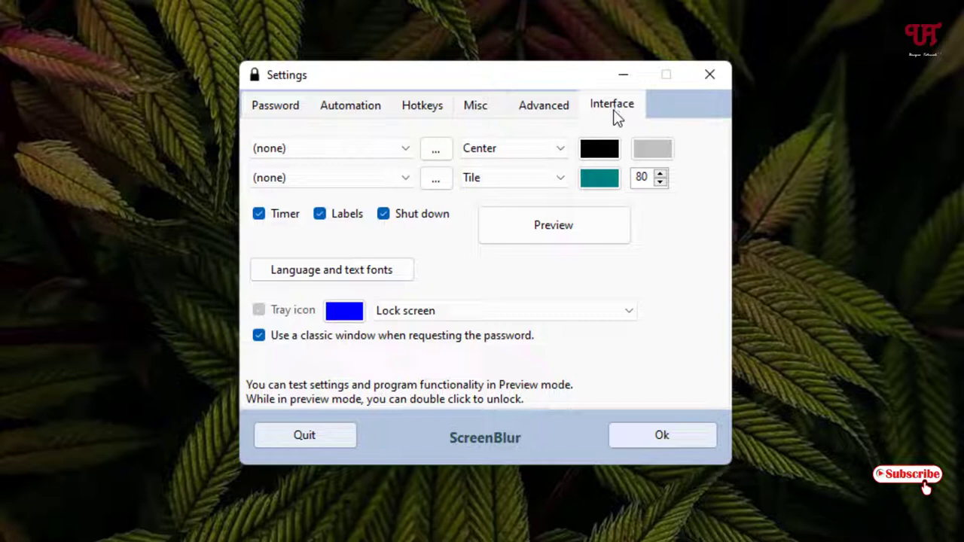
{"action": "left_click", "coordinate": [526, 155]}
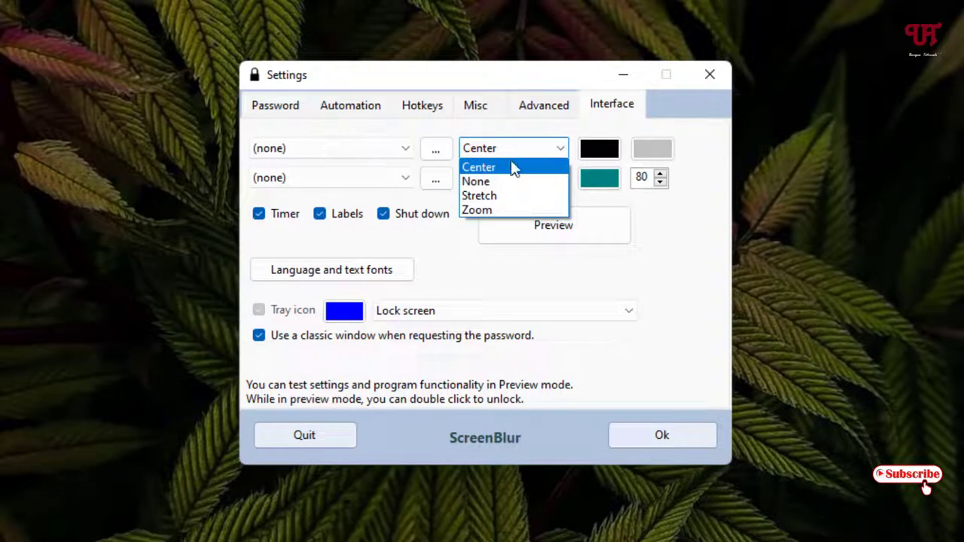
{"action": "left_click", "coordinate": [461, 241]}
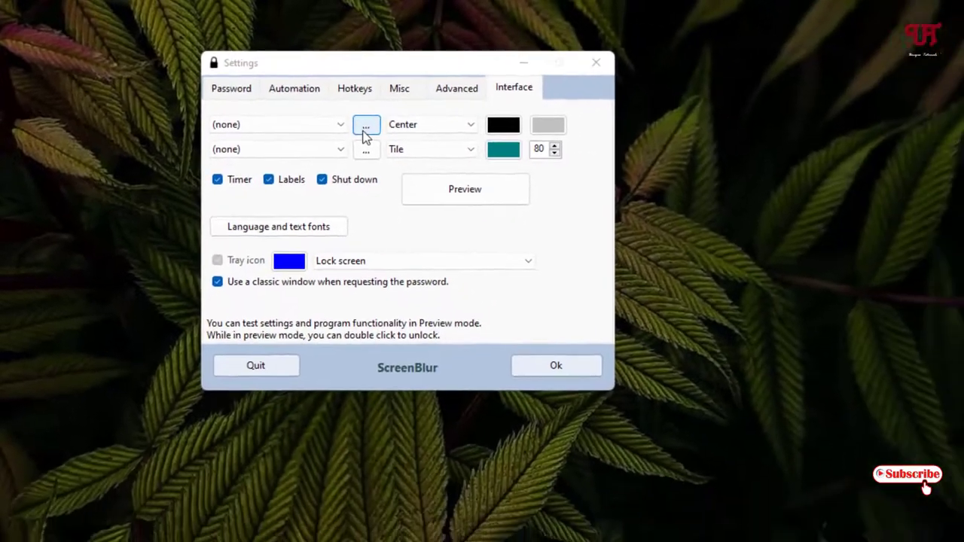
{"action": "left_click", "coordinate": [432, 151]}
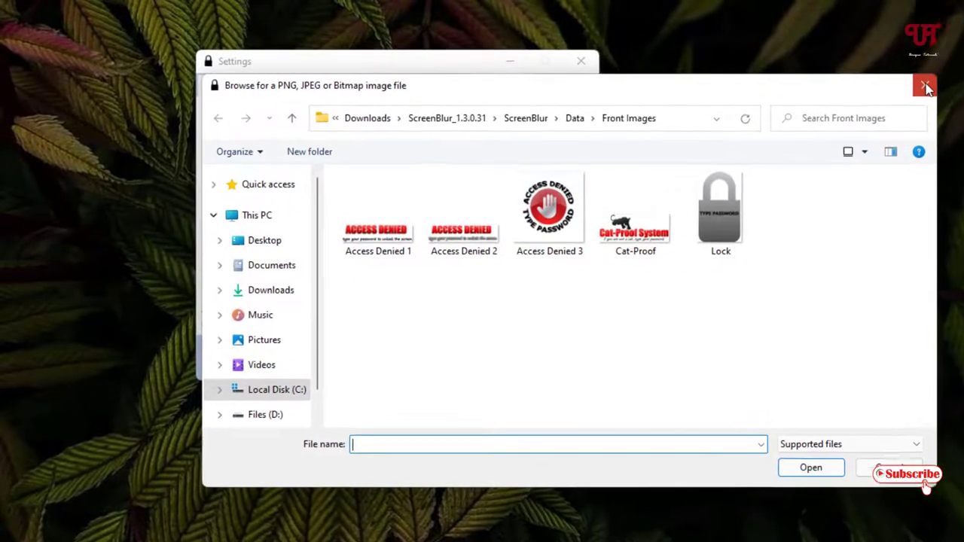
{"action": "left_click", "coordinate": [884, 83]}
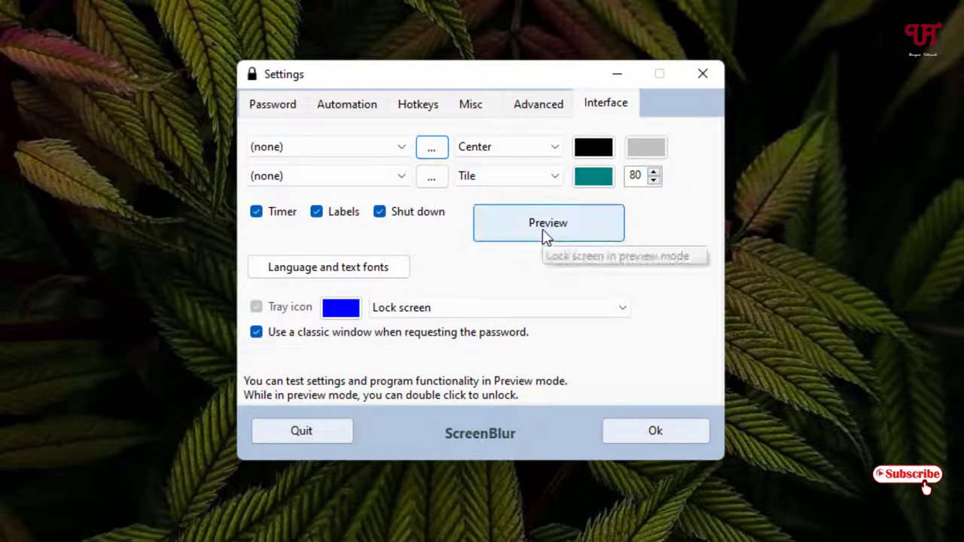
{"action": "left_click", "coordinate": [581, 232]}
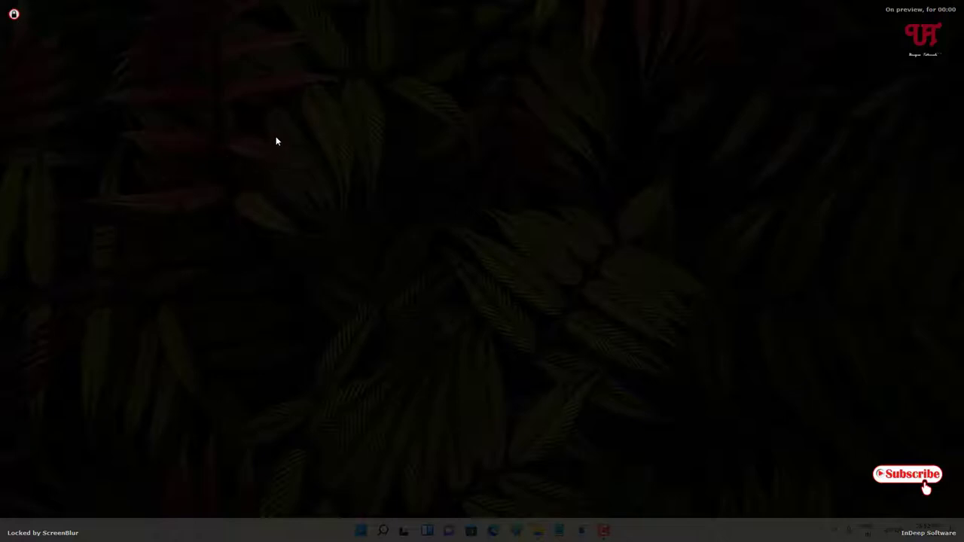
{"action": "double_click", "coordinate": [13, 13]}
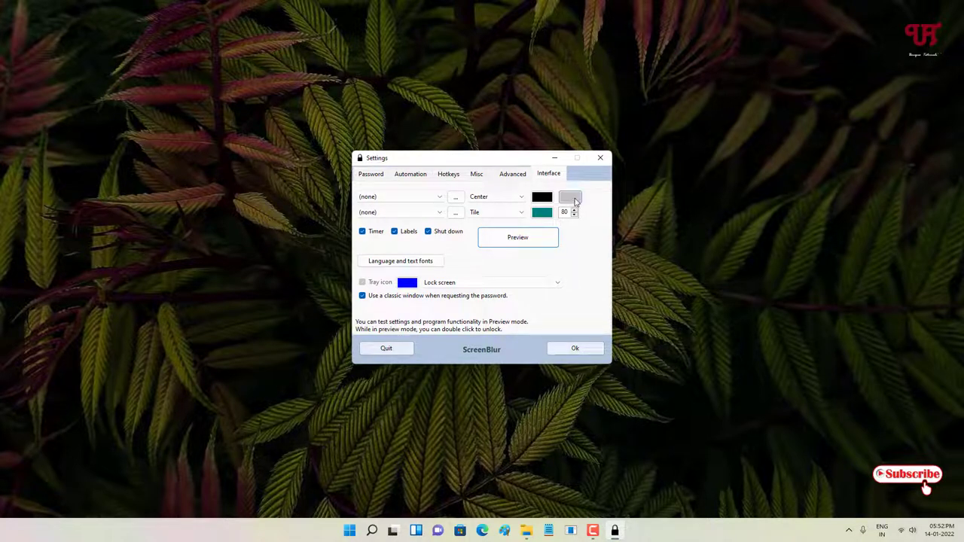
{"action": "left_click", "coordinate": [534, 239]}
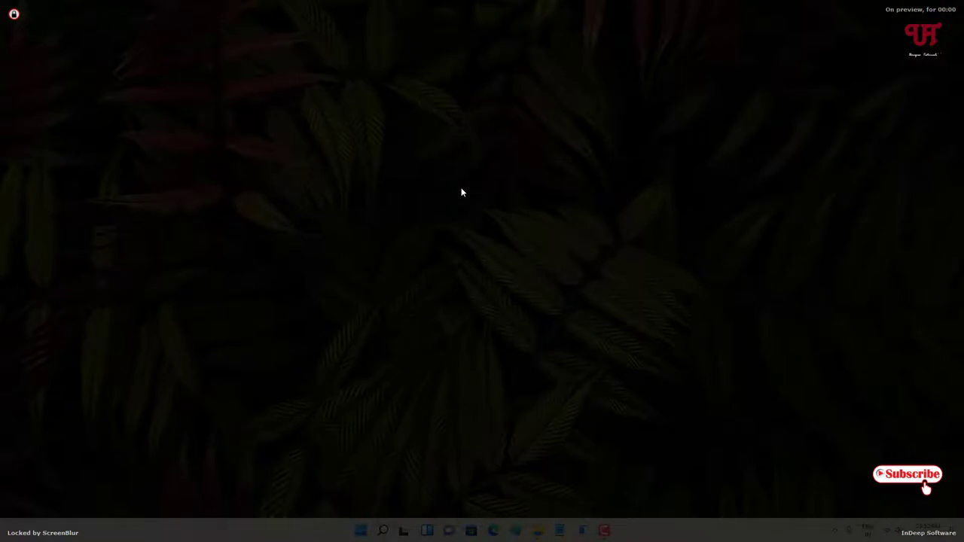
{"action": "double_click", "coordinate": [462, 193]}
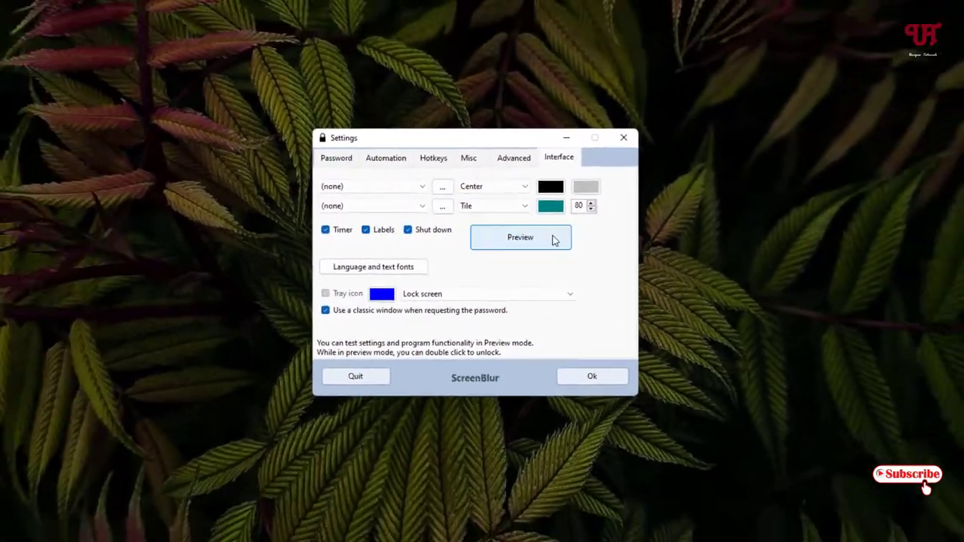
{"action": "left_click", "coordinate": [561, 239]}
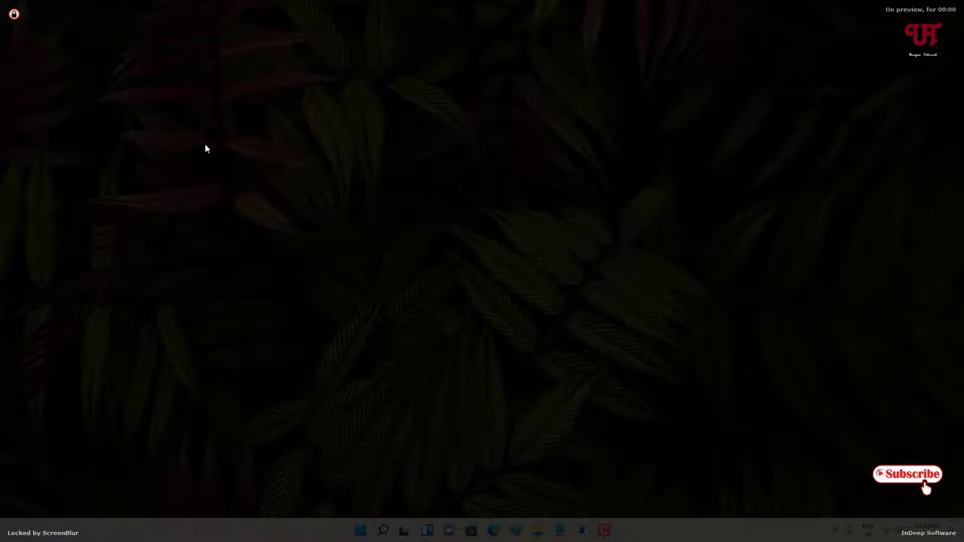
{"action": "double_click", "coordinate": [13, 15]}
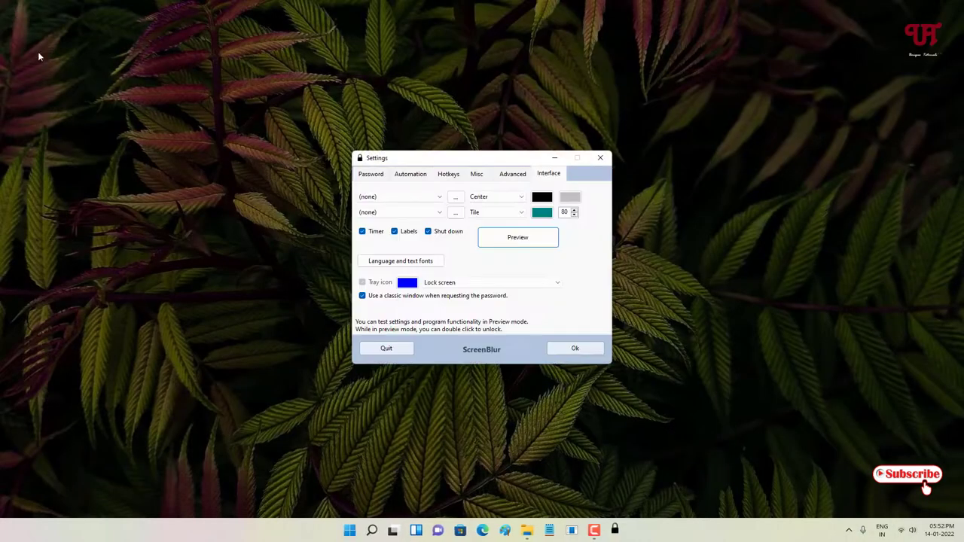
- Step the overlay opacity up to 100, then back down toward 95
{"action": "left_click", "coordinate": [575, 211]}
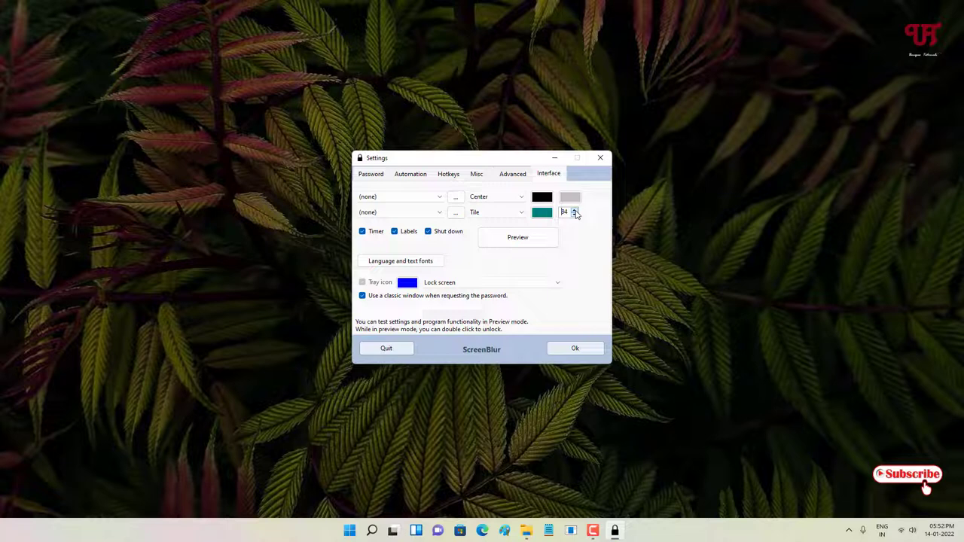
{"action": "left_click", "coordinate": [575, 211]}
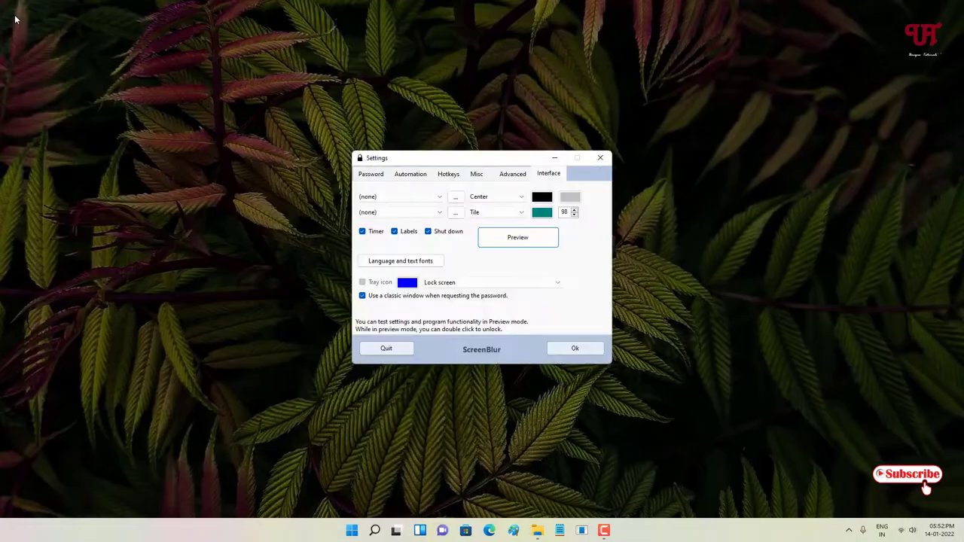
{"action": "left_click", "coordinate": [574, 210]}
{"action": "left_click", "coordinate": [574, 210]}
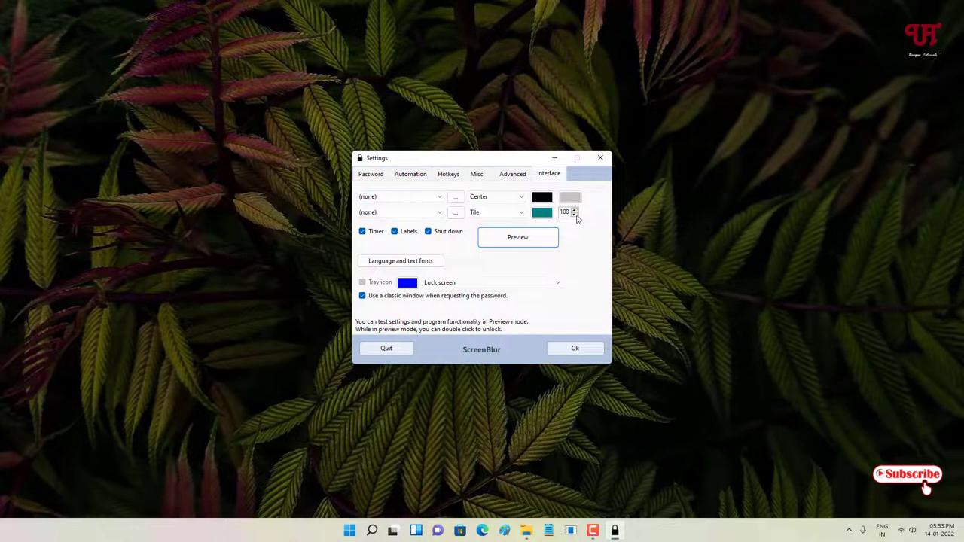
{"action": "left_click", "coordinate": [575, 215]}
{"action": "left_click", "coordinate": [575, 215]}
{"action": "left_click", "coordinate": [574, 215]}
{"action": "left_click", "coordinate": [574, 215]}
{"action": "left_click", "coordinate": [574, 214]}
{"action": "left_click", "coordinate": [574, 215]}
{"action": "left_click", "coordinate": [574, 214]}
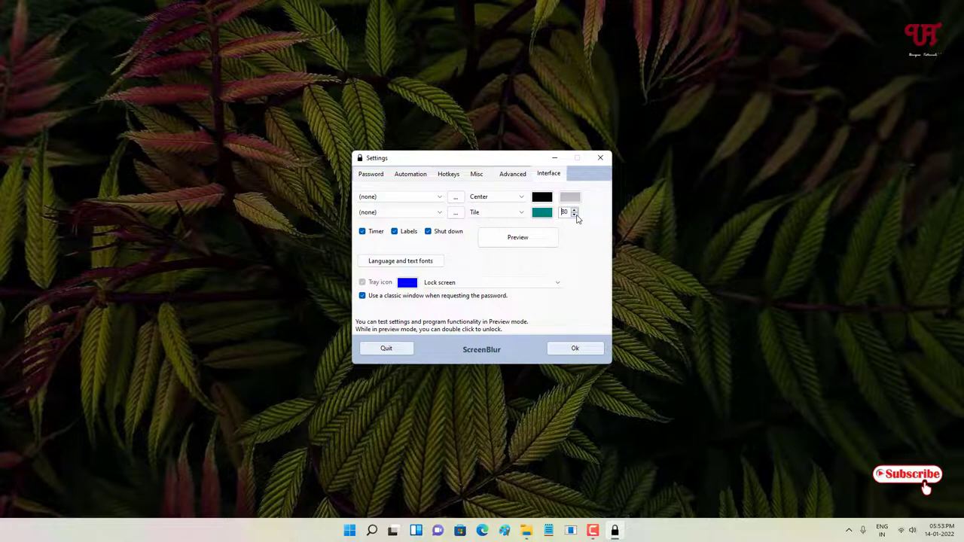
- Preview the lock with the new opacity, unlock, and show the tray's hidden icons
{"action": "left_click", "coordinate": [523, 232]}
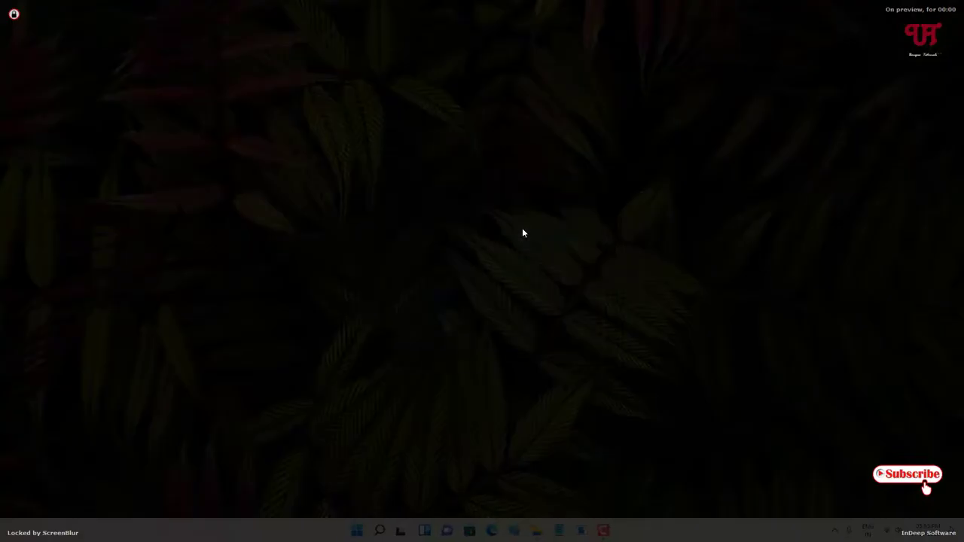
{"action": "double_click", "coordinate": [9, 12]}
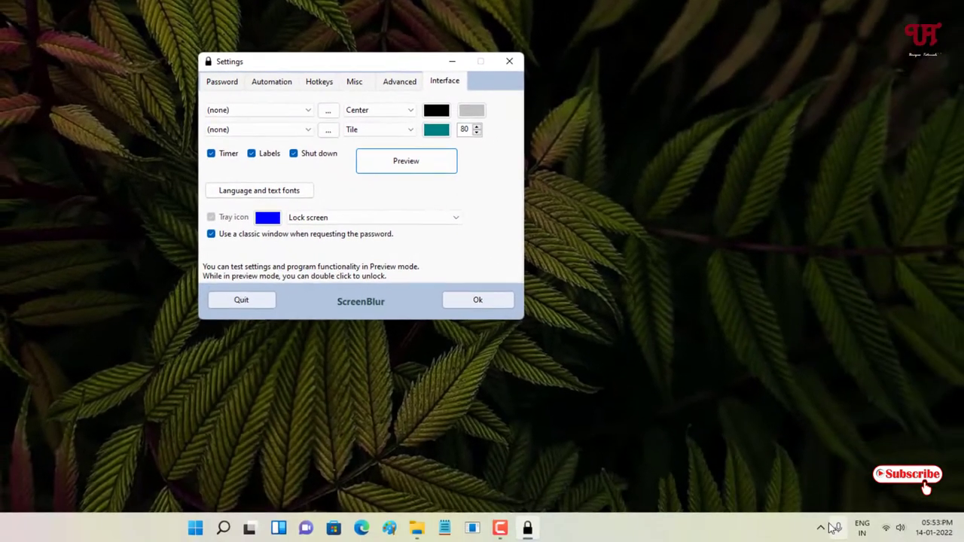
{"action": "left_click", "coordinate": [820, 527]}
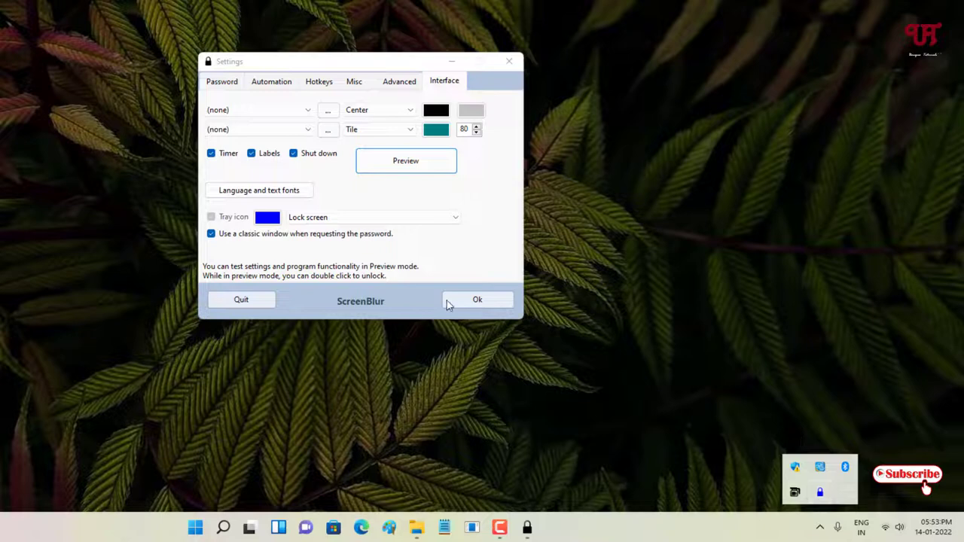
- Save the settings, lock the desktop from the ScreenBlur tray icon, and close the lock options menu
{"action": "left_click", "coordinate": [474, 301]}
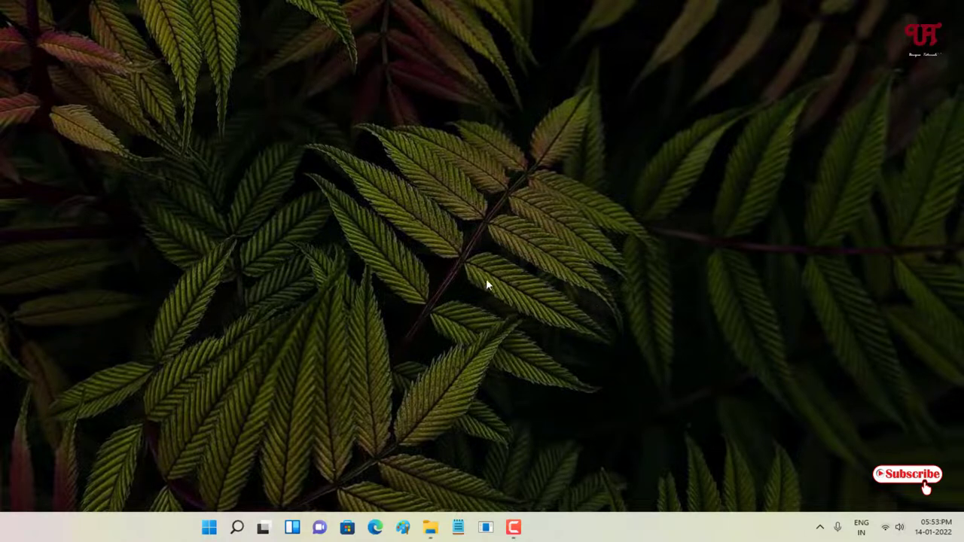
{"action": "left_click", "coordinate": [820, 528]}
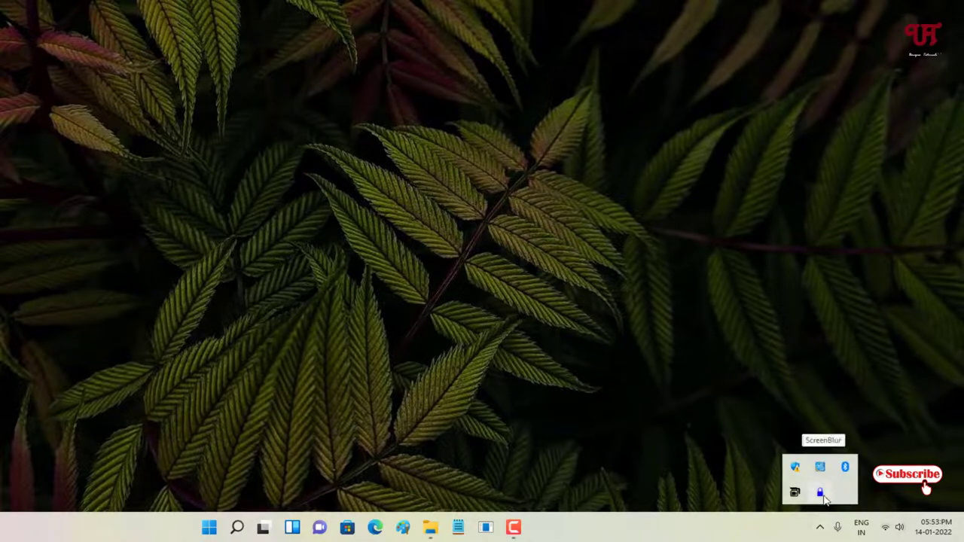
{"action": "left_click", "coordinate": [822, 493]}
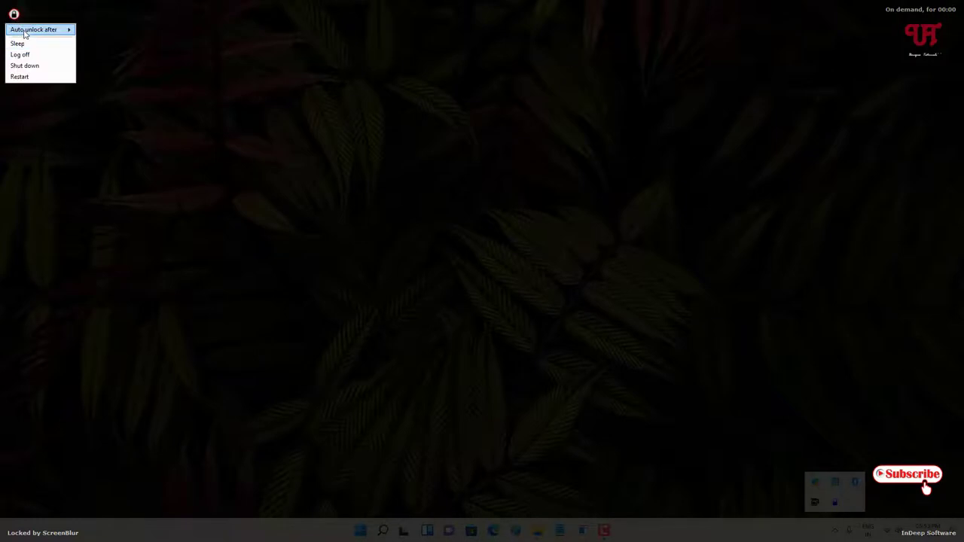
{"action": "mouse_move", "coordinate": [25, 33]}
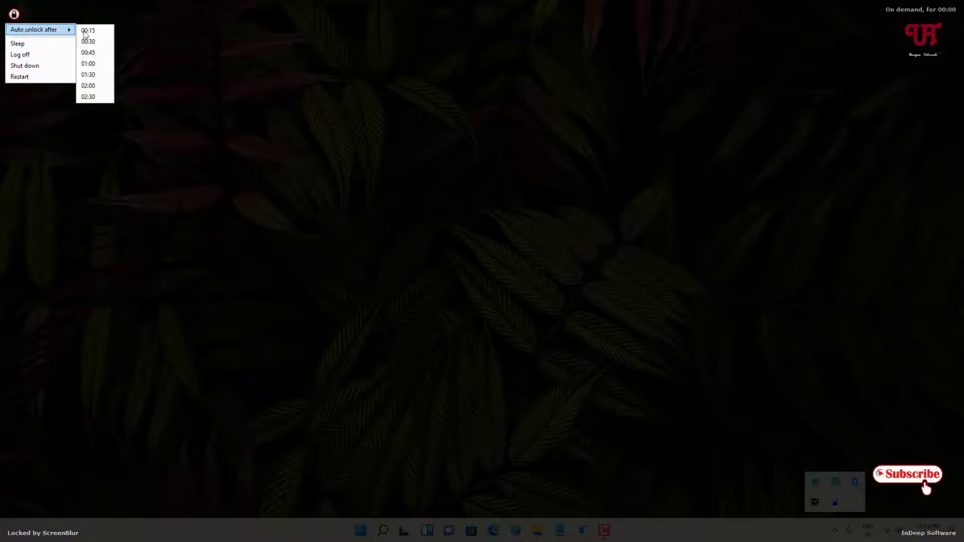
{"action": "left_click", "coordinate": [58, 106]}
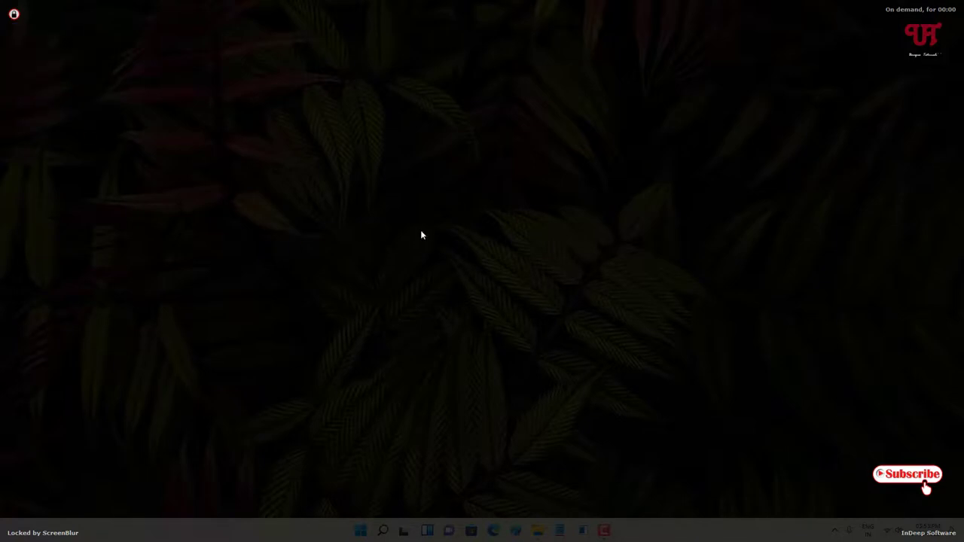